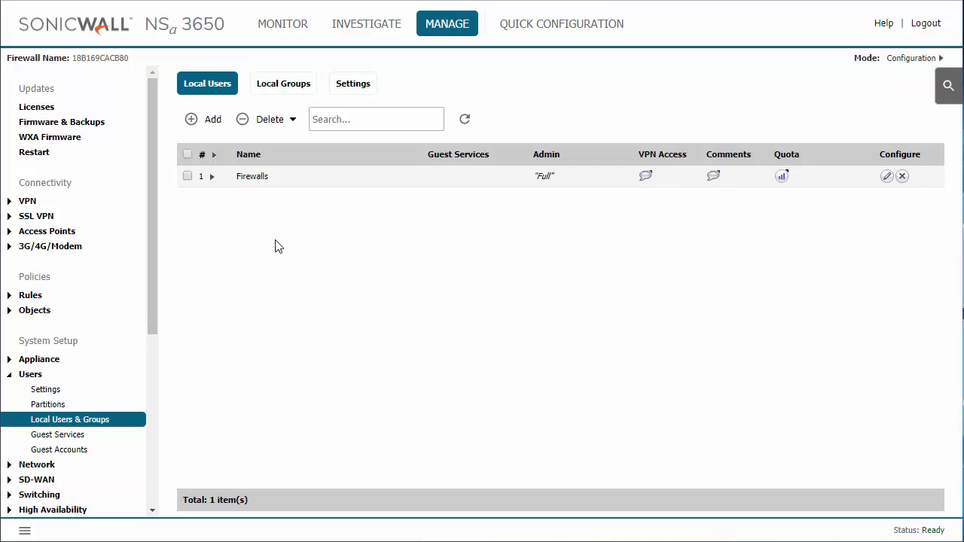
Under Local Users & Groups, start a new local user with Add
{"action": "left_click", "coordinate": [196, 121]}
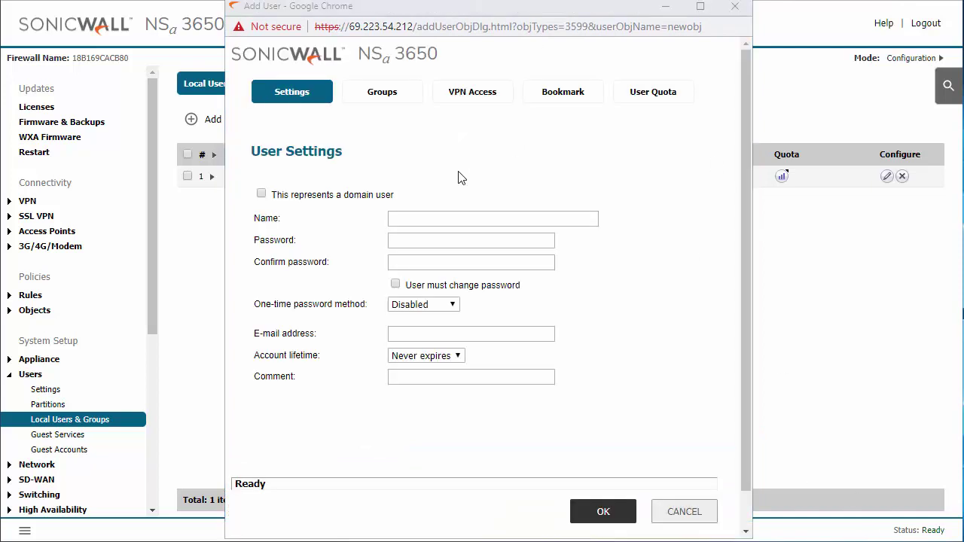
Enter the new user's login name, password and password confirmation
{"action": "left_click", "coordinate": [534, 219]}
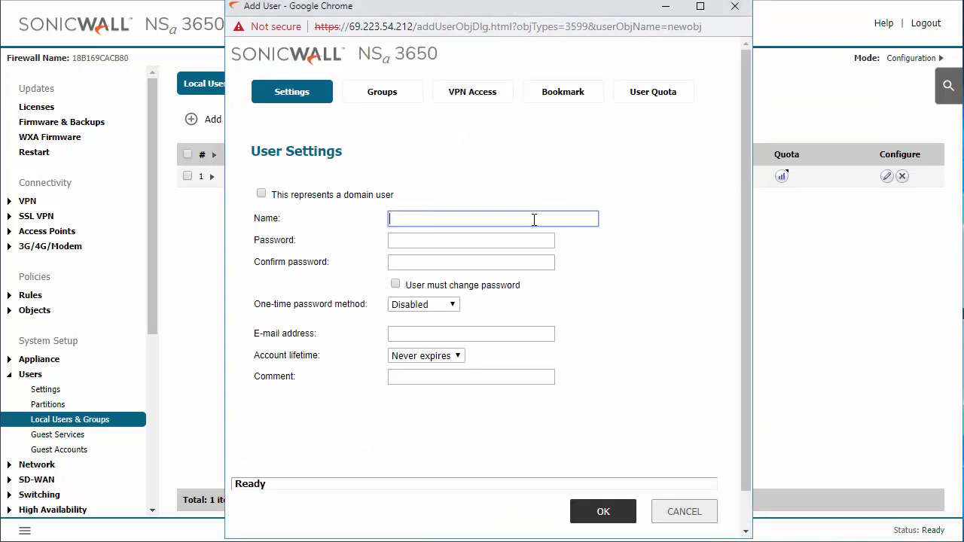
{"action": "type", "text": "nickp"}
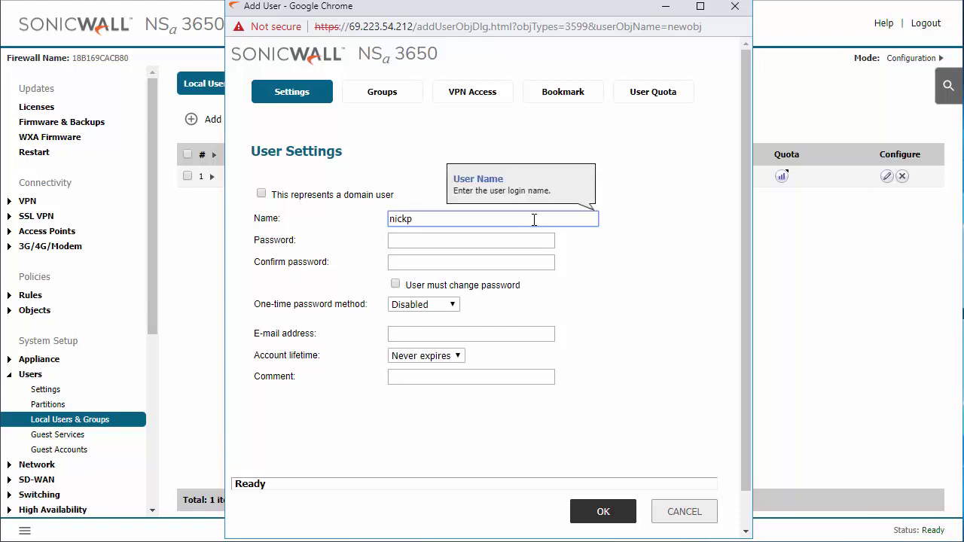
{"action": "key", "text": "Tab"}
{"action": "type", "text": "*********"}
{"action": "key", "text": "Tab"}
{"action": "type", "text": "**"}
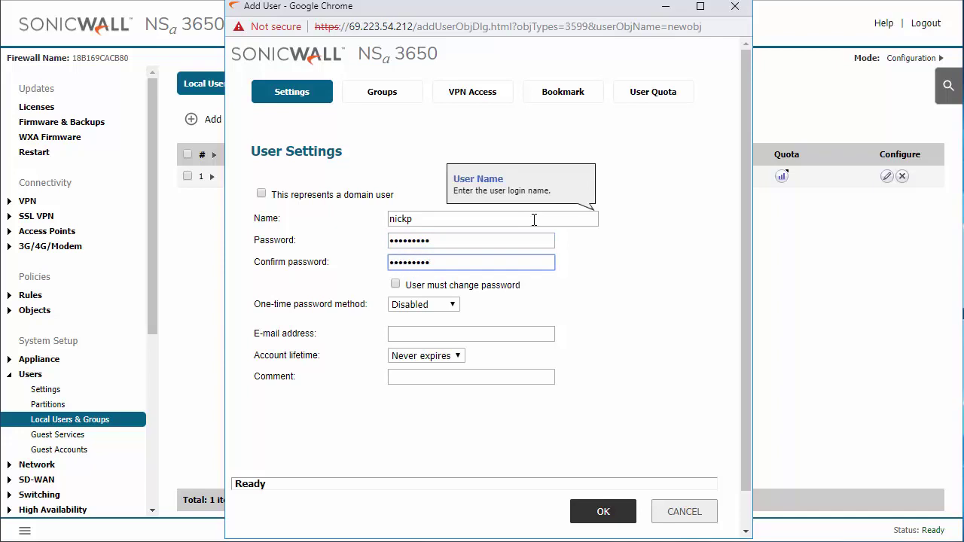
Add the user to SSLVPN Services alongside Everyone and Trusted Users
{"action": "left_click", "coordinate": [381, 91]}
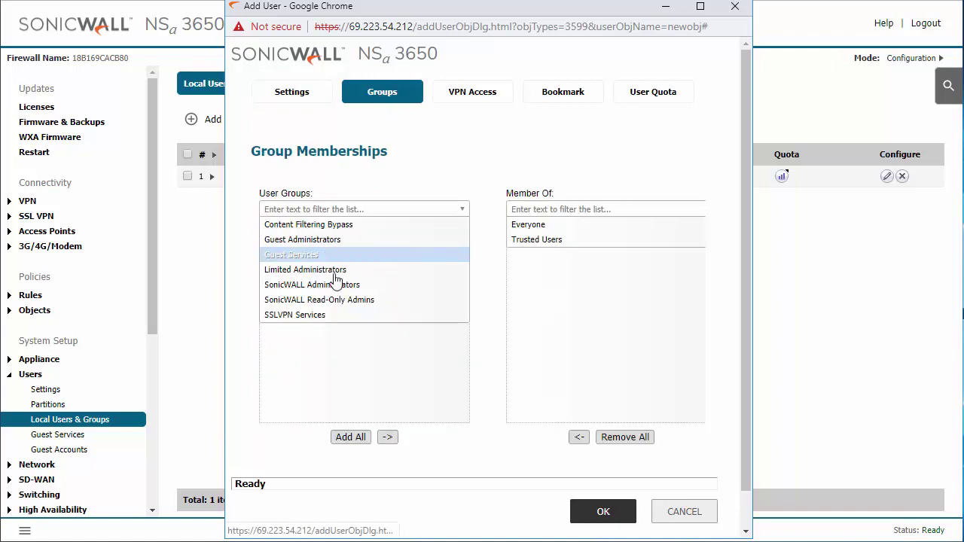
{"action": "left_click", "coordinate": [320, 316]}
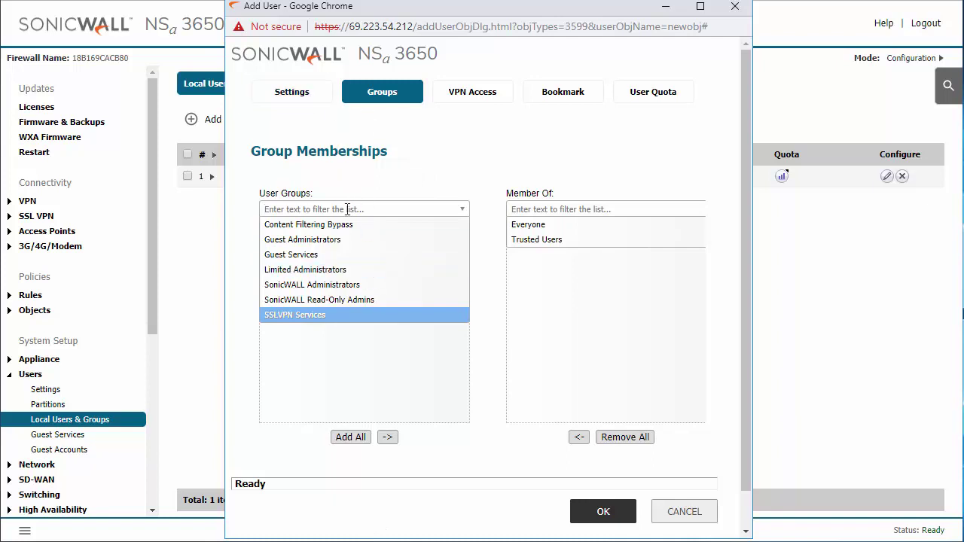
{"action": "left_click", "coordinate": [387, 438]}
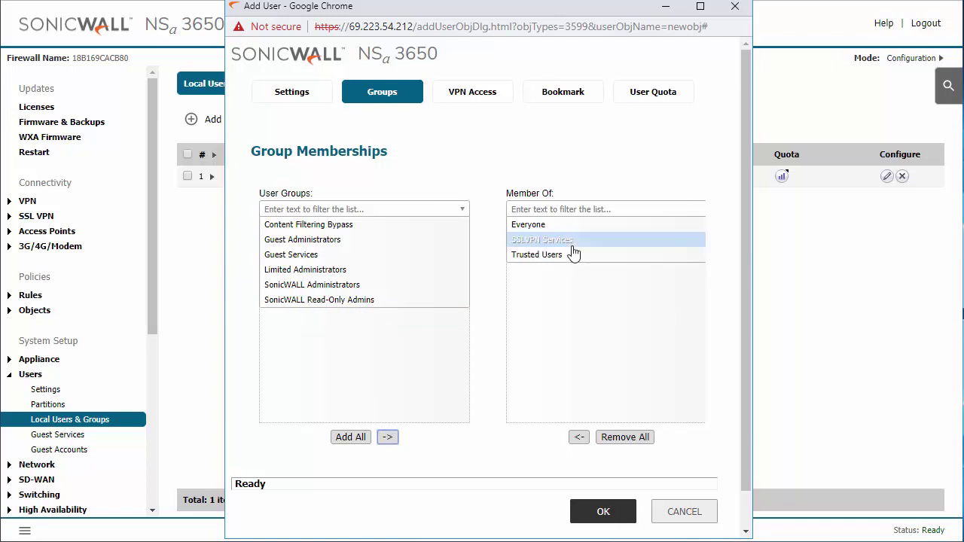
{"action": "left_click", "coordinate": [500, 105]}
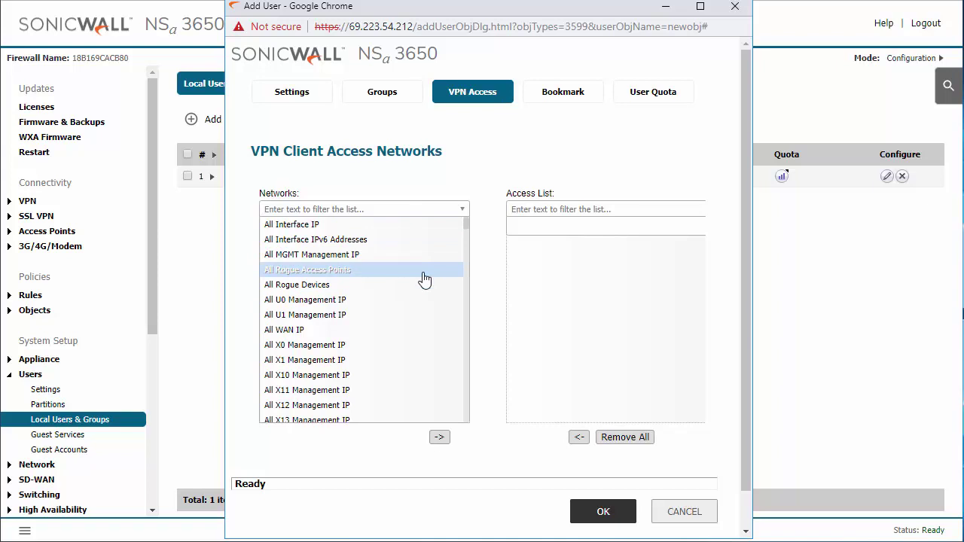
Put X0 Subnet in the user's VPN access list and save the user
{"action": "scroll", "coordinate": [425, 280], "scroll_direction": "down", "scroll_amount": 5}
{"action": "scroll", "coordinate": [424, 279], "scroll_direction": "down", "scroll_amount": 15}
{"action": "scroll", "coordinate": [425, 280], "scroll_direction": "down", "scroll_amount": 5}
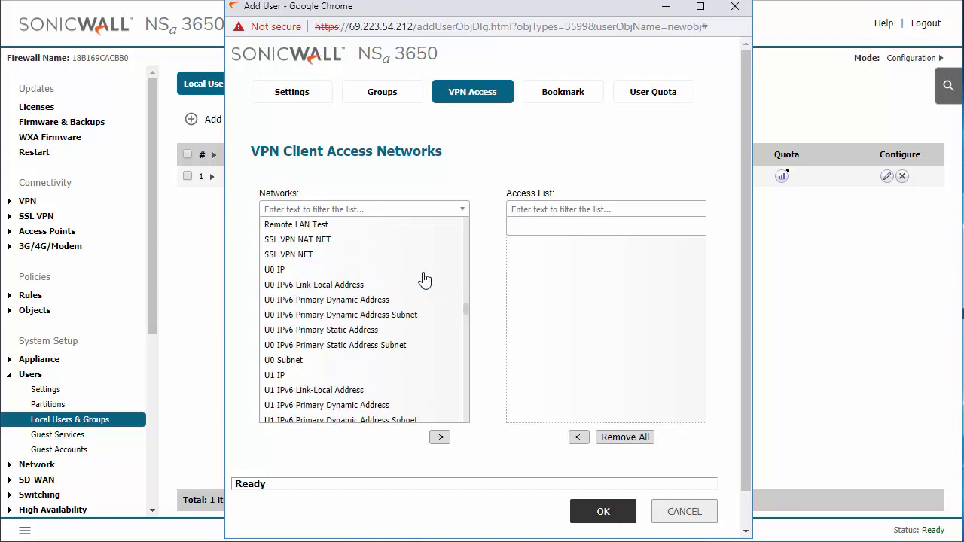
{"action": "scroll", "coordinate": [425, 280], "scroll_direction": "down", "scroll_amount": 5}
{"action": "scroll", "coordinate": [424, 279], "scroll_direction": "up", "scroll_amount": 8}
{"action": "scroll", "coordinate": [424, 279], "scroll_direction": "down", "scroll_amount": 5}
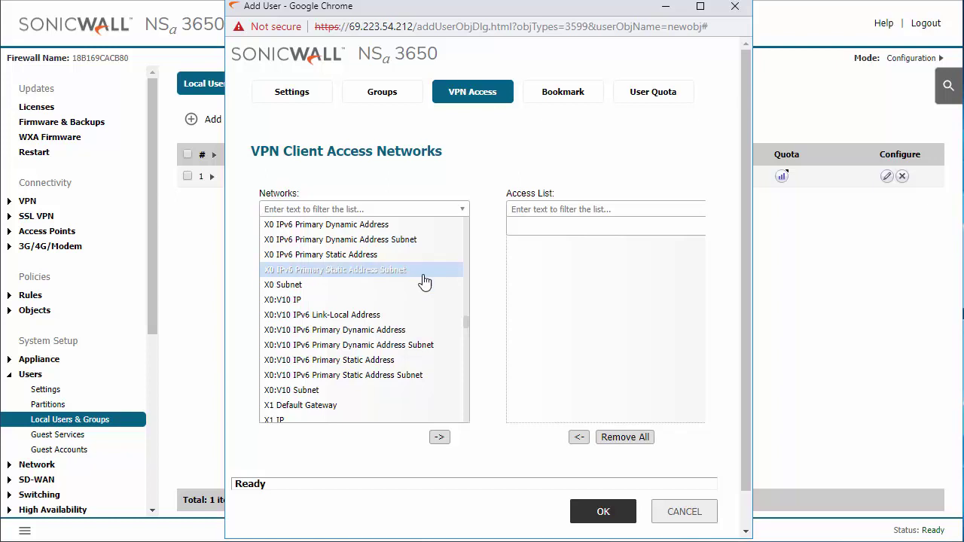
{"action": "left_click", "coordinate": [420, 289]}
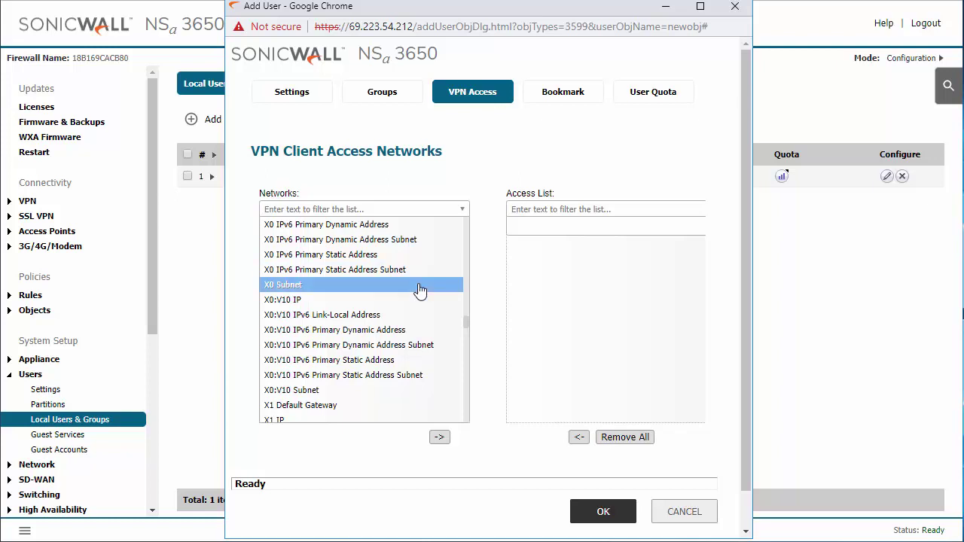
{"action": "left_click", "coordinate": [440, 436]}
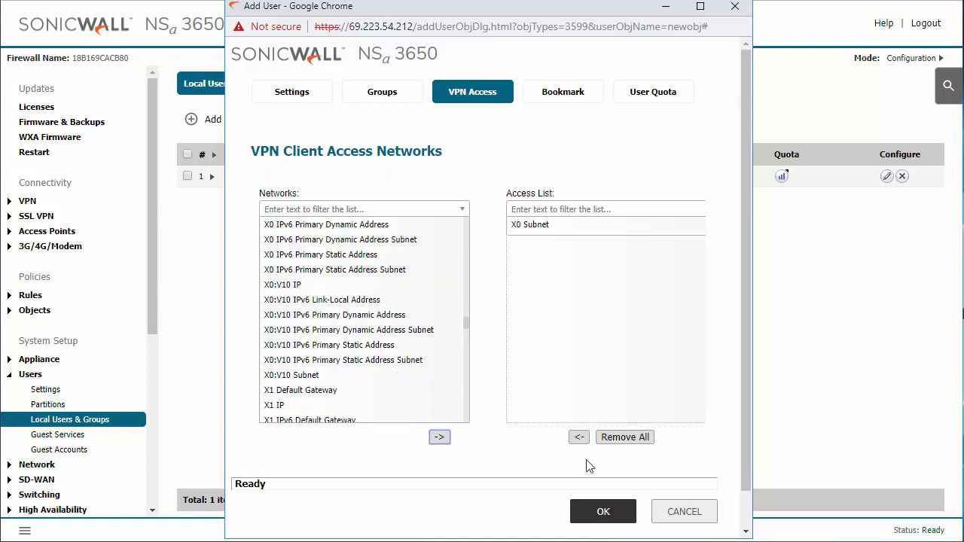
{"action": "left_click", "coordinate": [592, 513]}
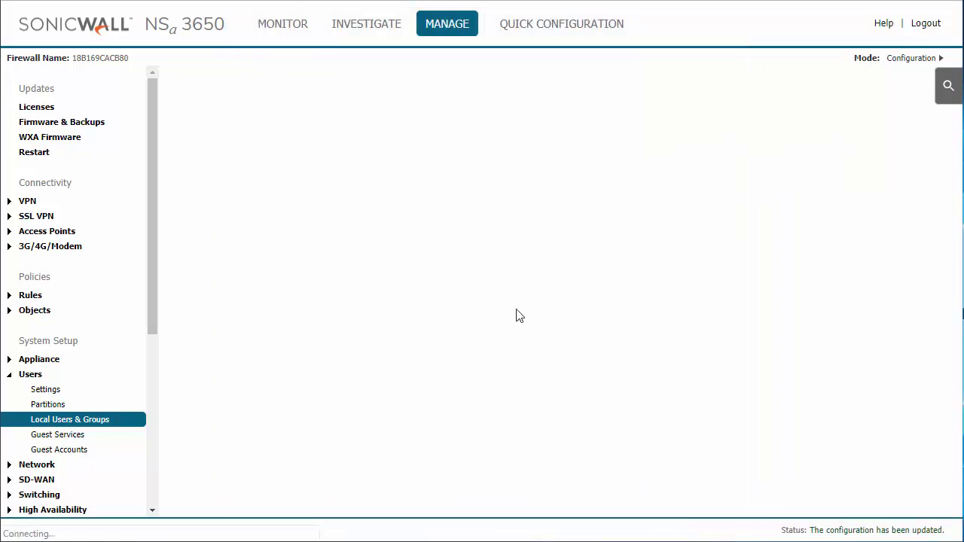
Open SSL VPN Server Settings and review port 4433 and the LocalDomain user domain
{"action": "left_click", "coordinate": [75, 218]}
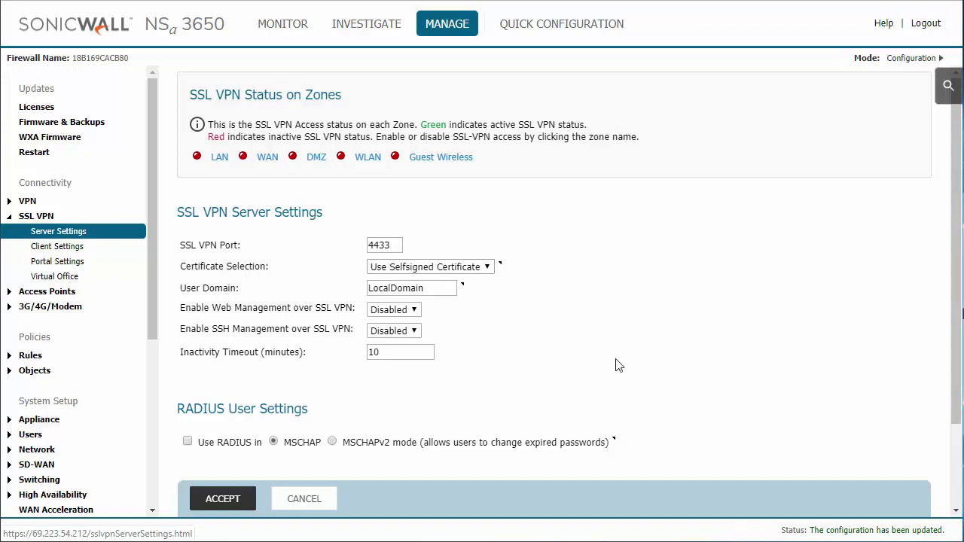
{"action": "double_click", "coordinate": [374, 249]}
{"action": "left_click", "coordinate": [422, 238]}
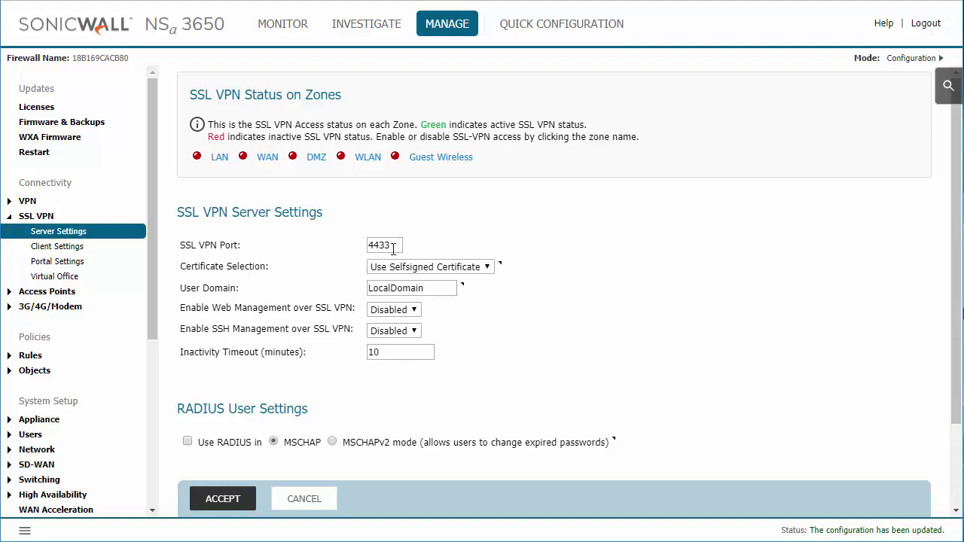
{"action": "double_click", "coordinate": [412, 289]}
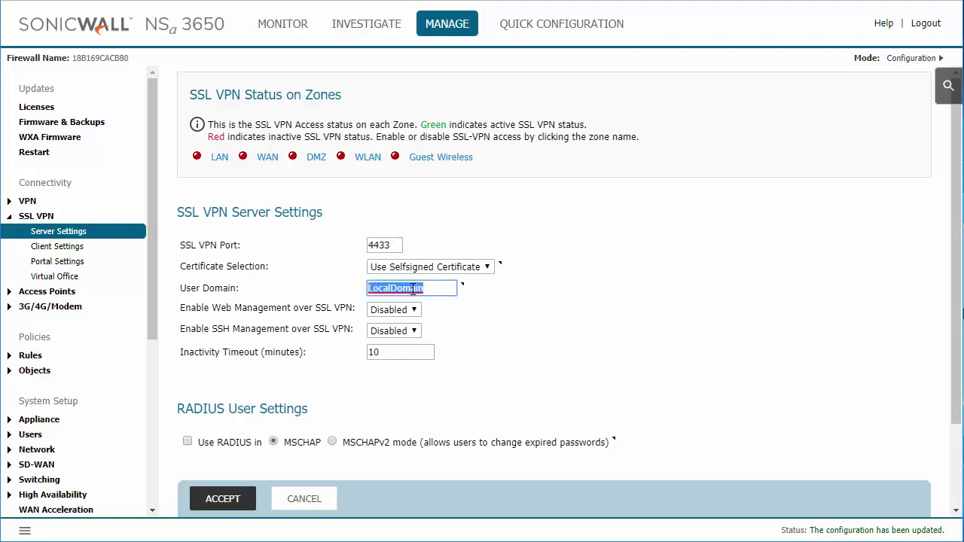
{"action": "left_click", "coordinate": [484, 291]}
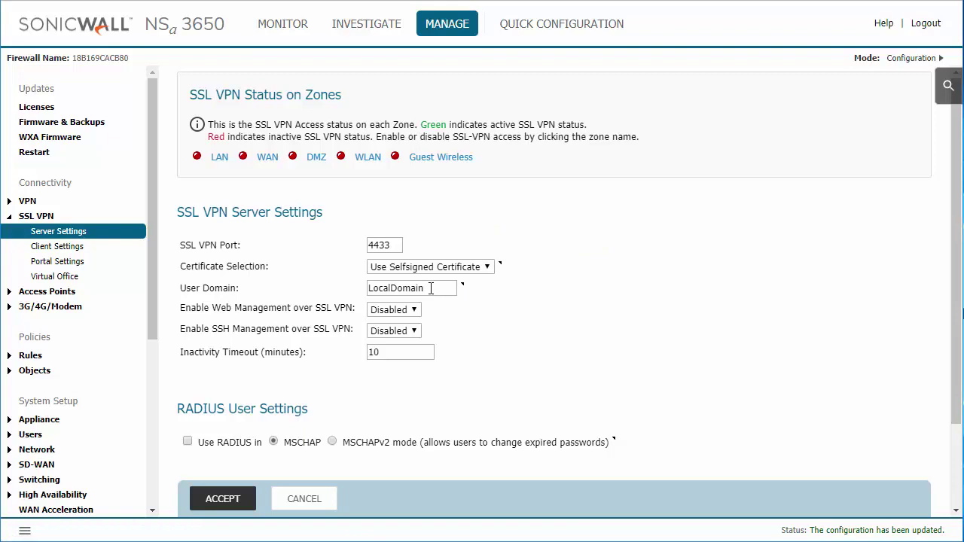
{"action": "scroll", "coordinate": [431, 289], "scroll_direction": "down", "scroll_amount": 2}
{"action": "scroll", "coordinate": [433, 291], "scroll_direction": "up", "scroll_amount": 2}
Enable SSL VPN on the WAN zone and go to SSL VPN Client Settings
{"action": "left_click", "coordinate": [268, 161]}
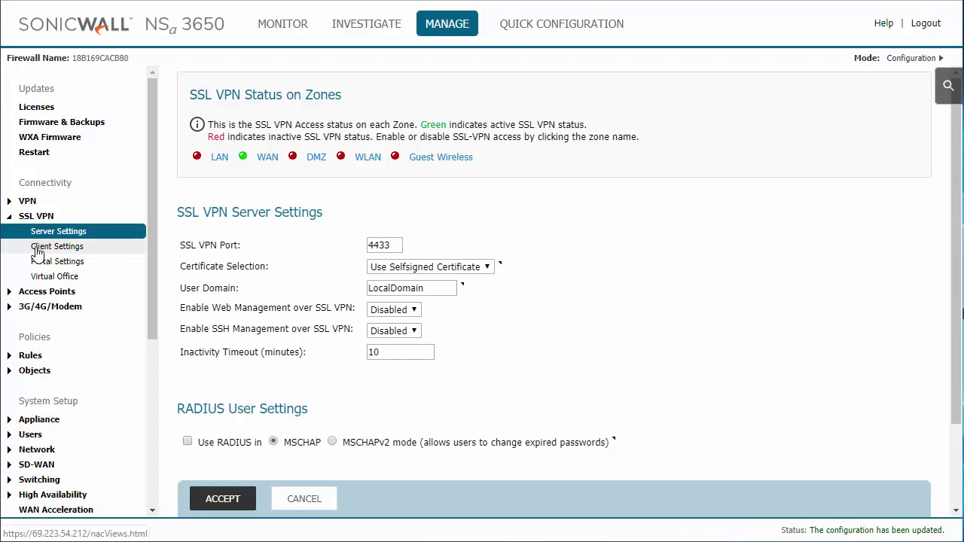
{"action": "left_click", "coordinate": [37, 248]}
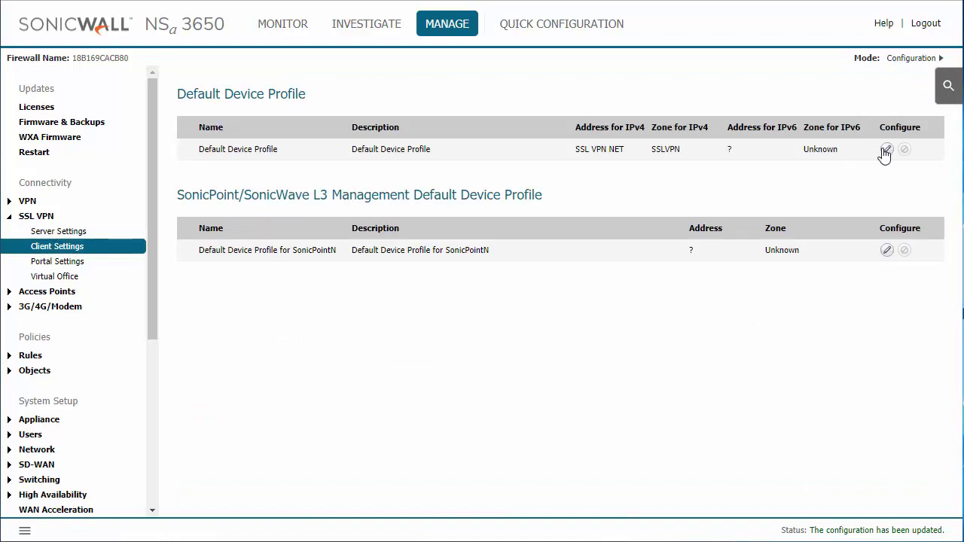
Edit the Default Device Profile, cancelling a new address object, and choose SSL VPN NET for IPv4
{"action": "left_click", "coordinate": [886, 151]}
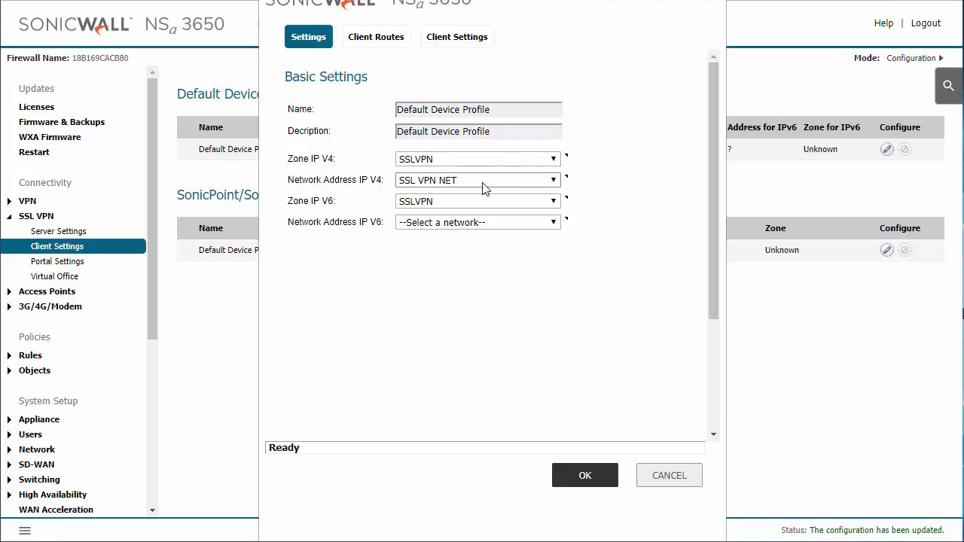
{"action": "left_click", "coordinate": [552, 181]}
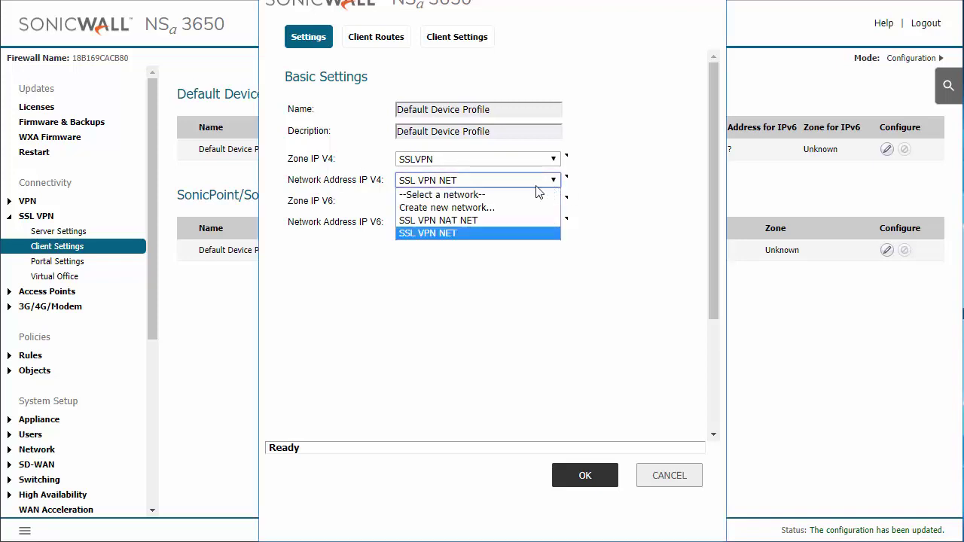
{"action": "left_click", "coordinate": [527, 210]}
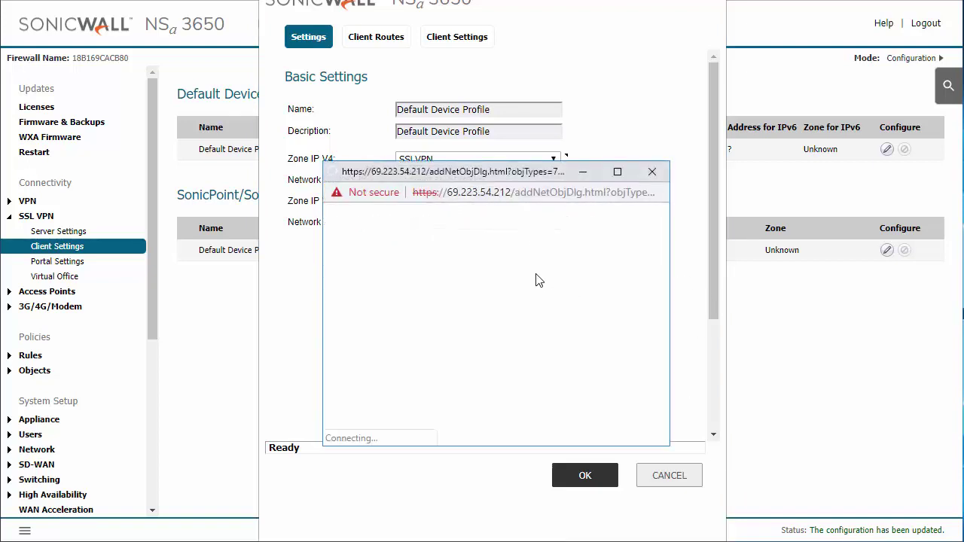
{"action": "left_click", "coordinate": [523, 260]}
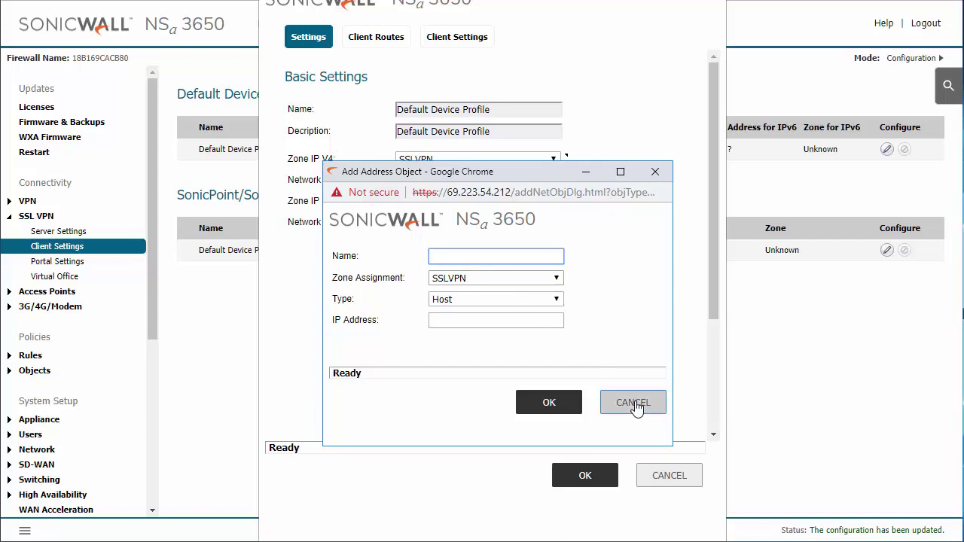
{"action": "left_click", "coordinate": [492, 299]}
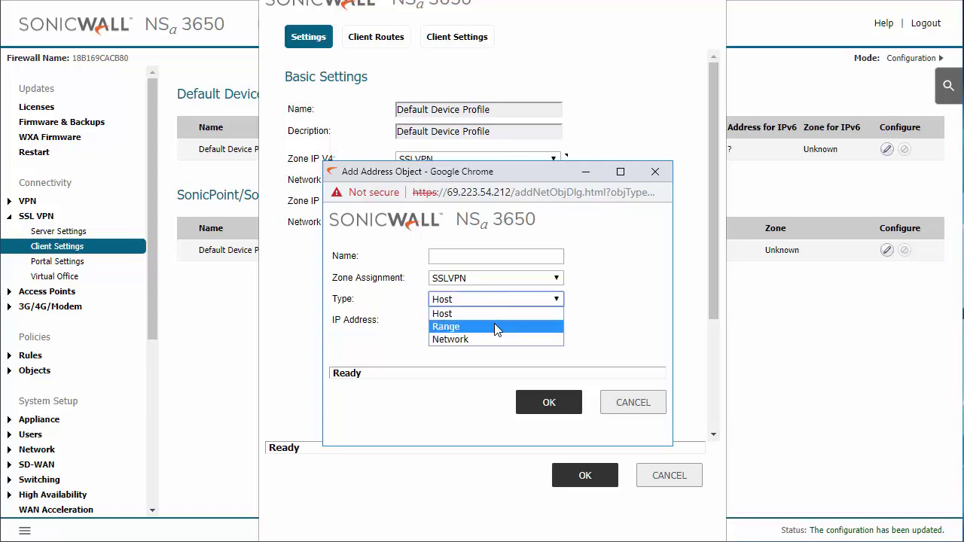
{"action": "left_click", "coordinate": [497, 327]}
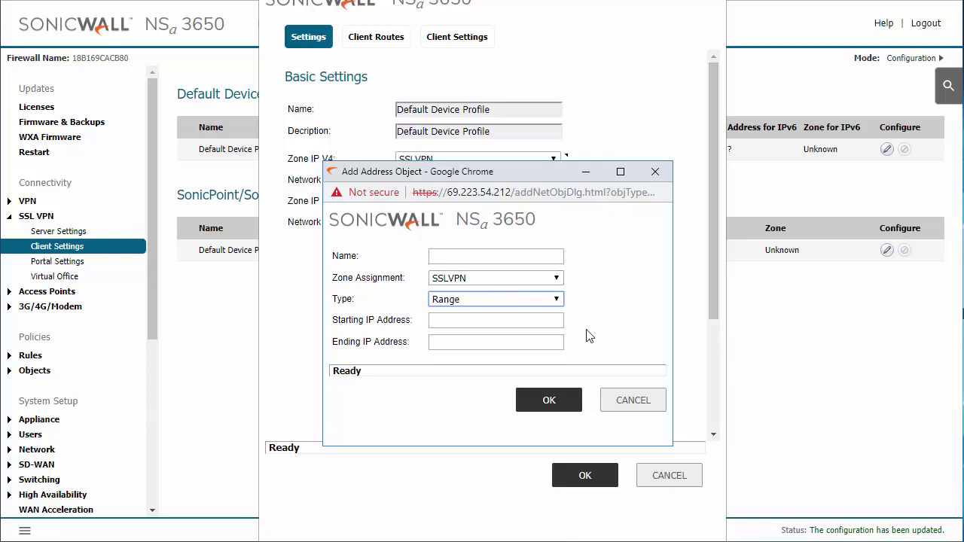
{"action": "left_click", "coordinate": [635, 398]}
{"action": "left_click", "coordinate": [468, 181]}
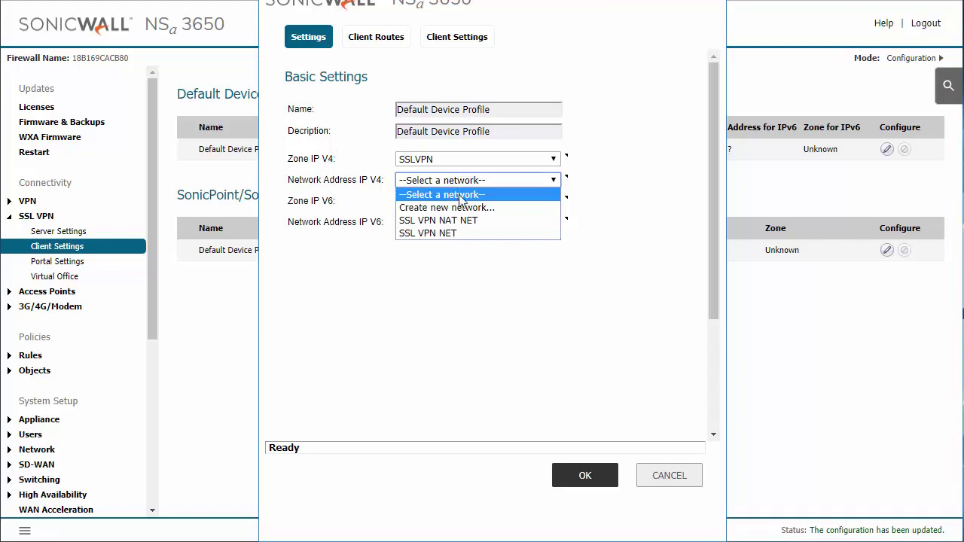
{"action": "left_click", "coordinate": [485, 232]}
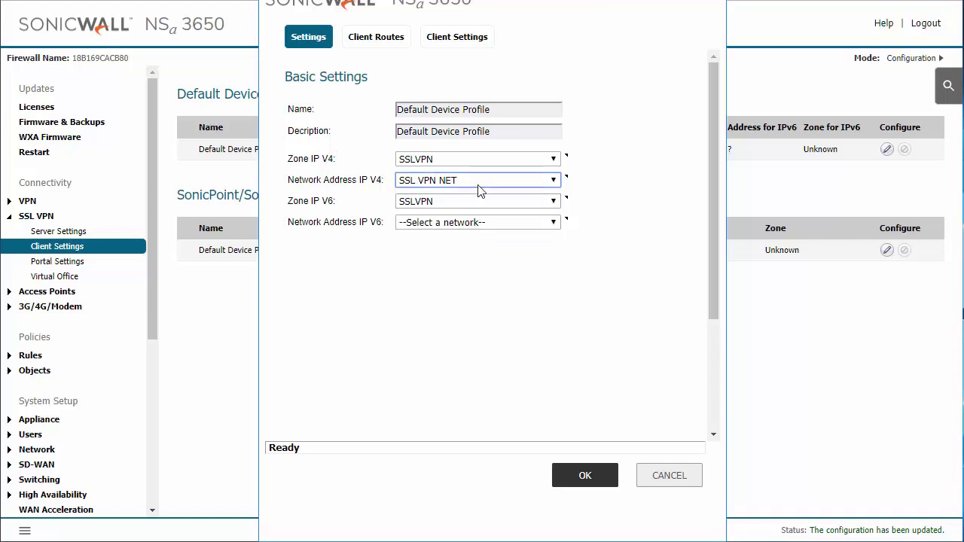
Add X0 Subnet to the Default Device Profile's client routes, leaving Tunnel All Mode off
{"action": "left_click", "coordinate": [400, 44]}
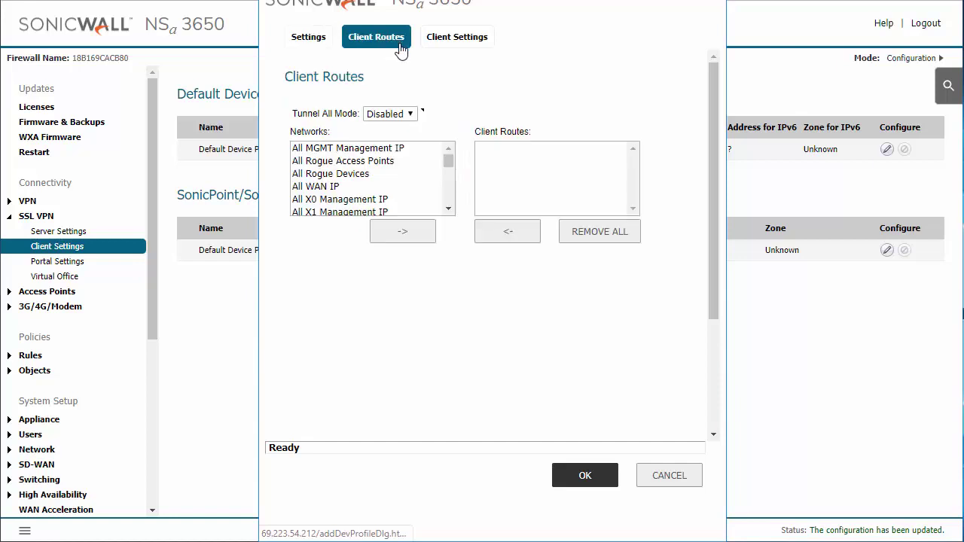
{"action": "scroll", "coordinate": [424, 184], "scroll_direction": "down", "scroll_amount": 20}
{"action": "scroll", "coordinate": [424, 183], "scroll_direction": "up", "scroll_amount": 3}
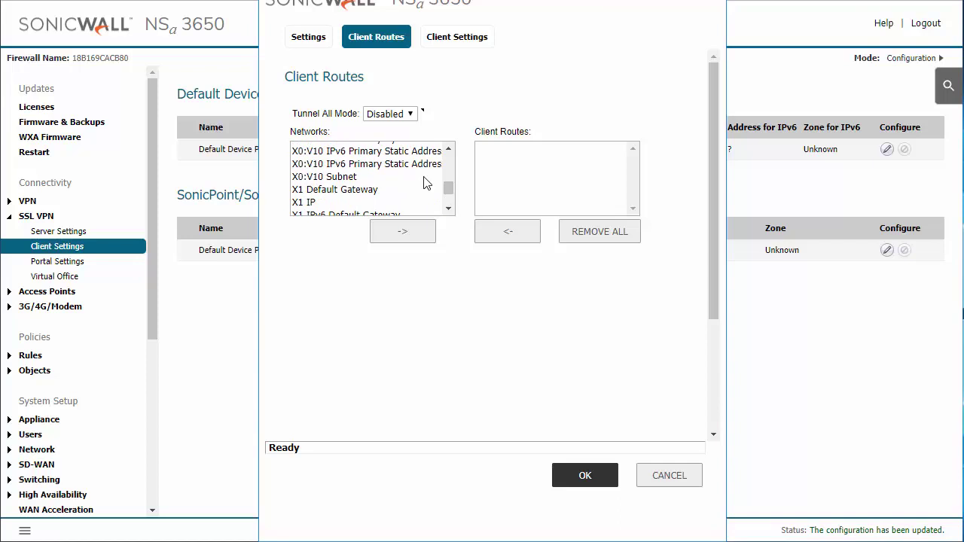
{"action": "scroll", "coordinate": [424, 184], "scroll_direction": "up", "scroll_amount": 2}
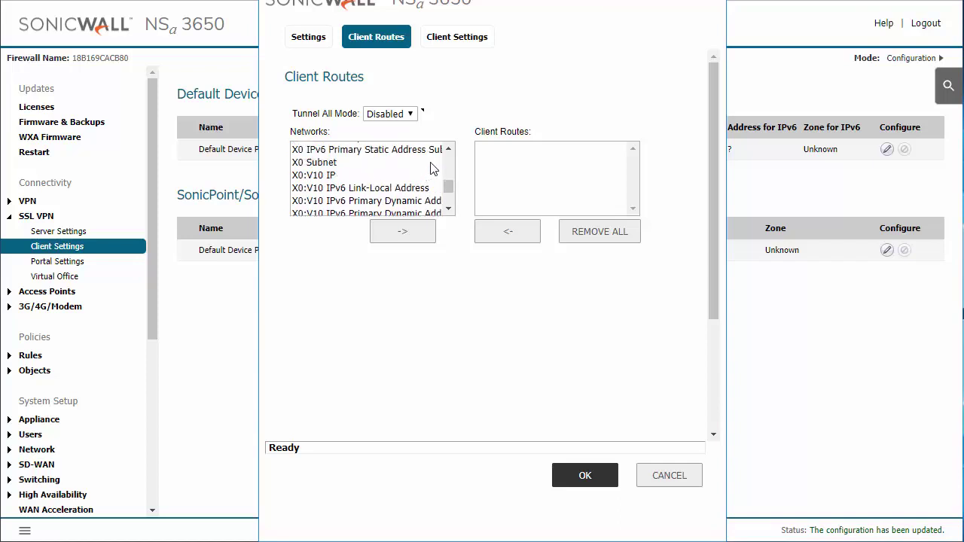
{"action": "left_click", "coordinate": [434, 164]}
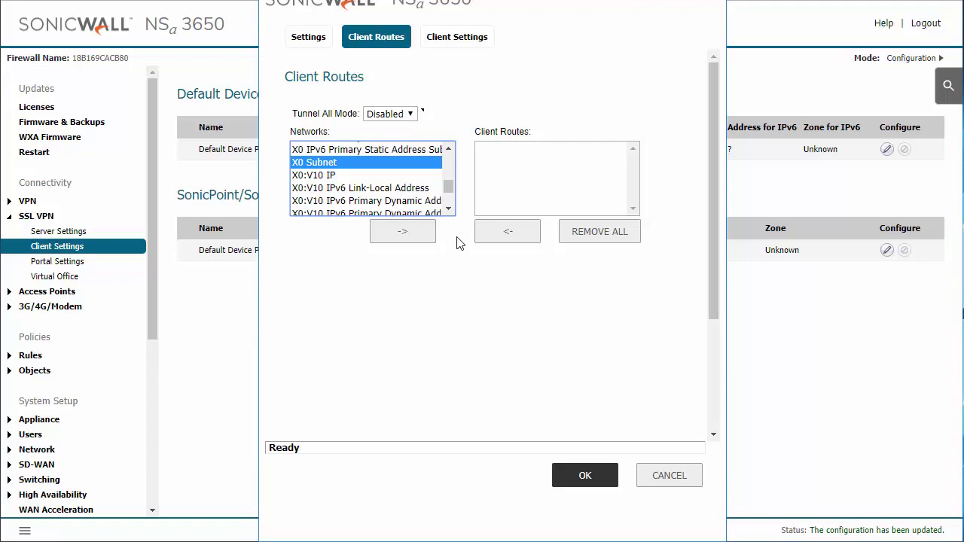
{"action": "left_click", "coordinate": [426, 233]}
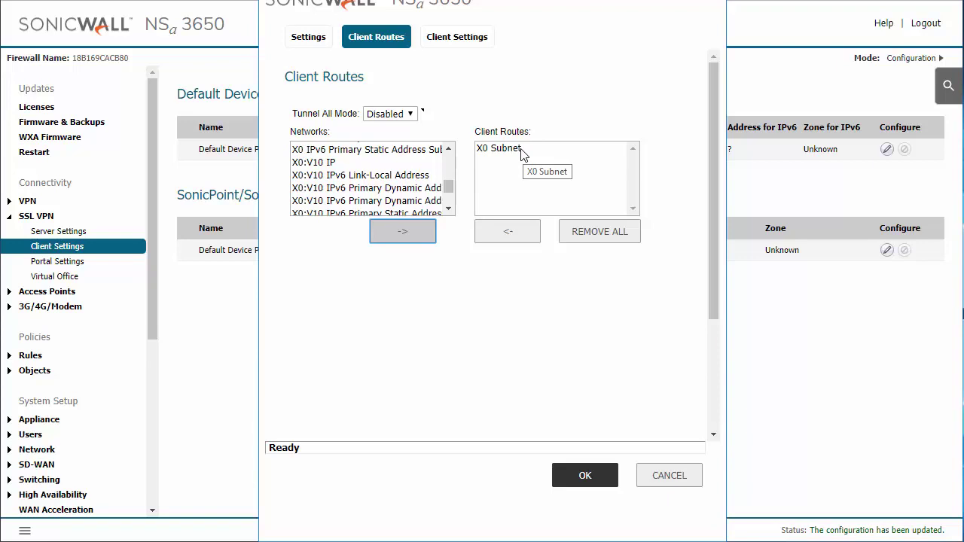
Set default DNS 8.8.8.8 and 8.8.4.4, cache user name only, save and confirm NetExtender reset
{"action": "left_click", "coordinate": [465, 44]}
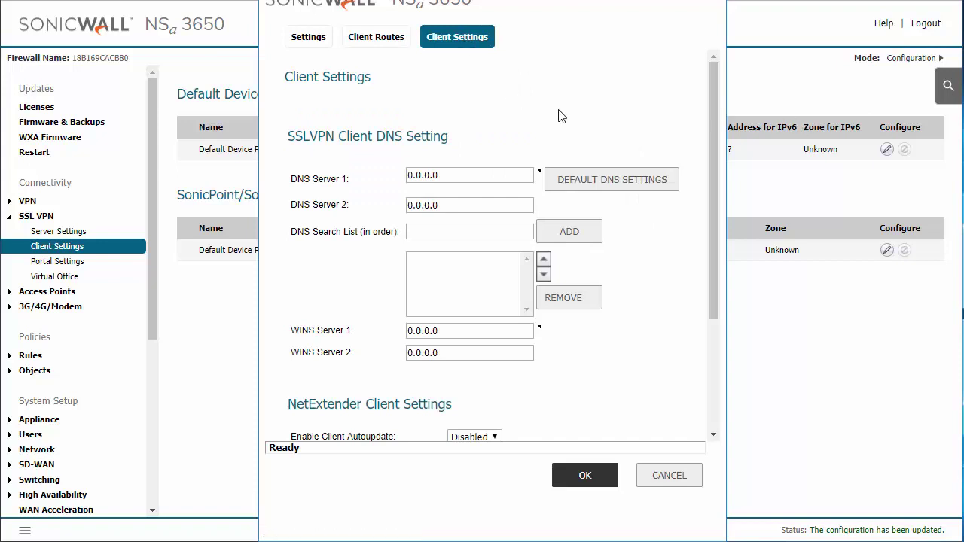
{"action": "left_click", "coordinate": [642, 191]}
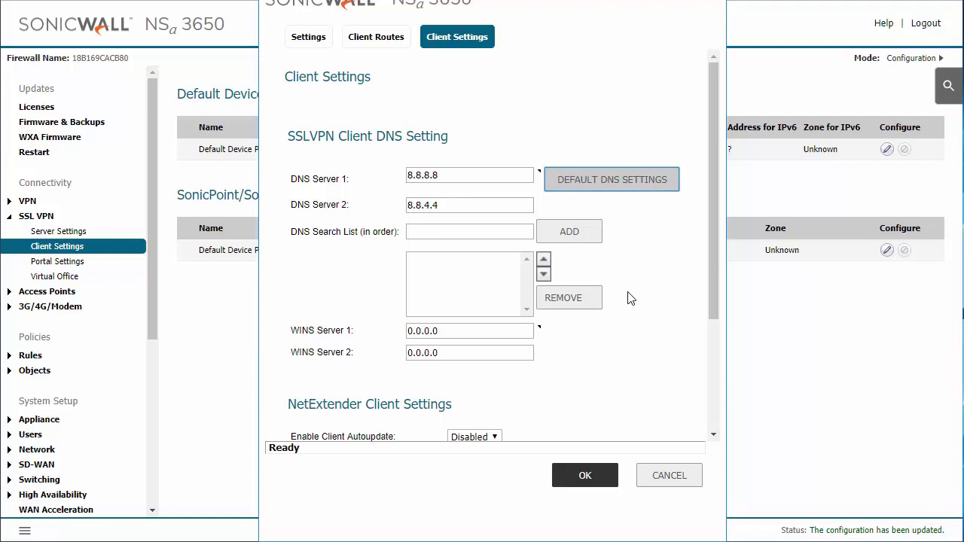
{"action": "scroll", "coordinate": [674, 344], "scroll_direction": "down", "scroll_amount": 3}
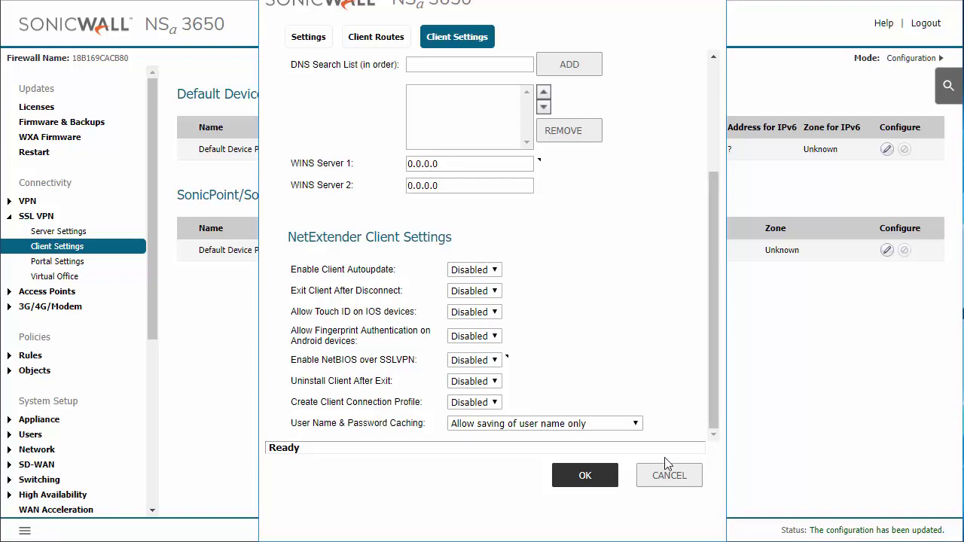
{"action": "left_click", "coordinate": [623, 427]}
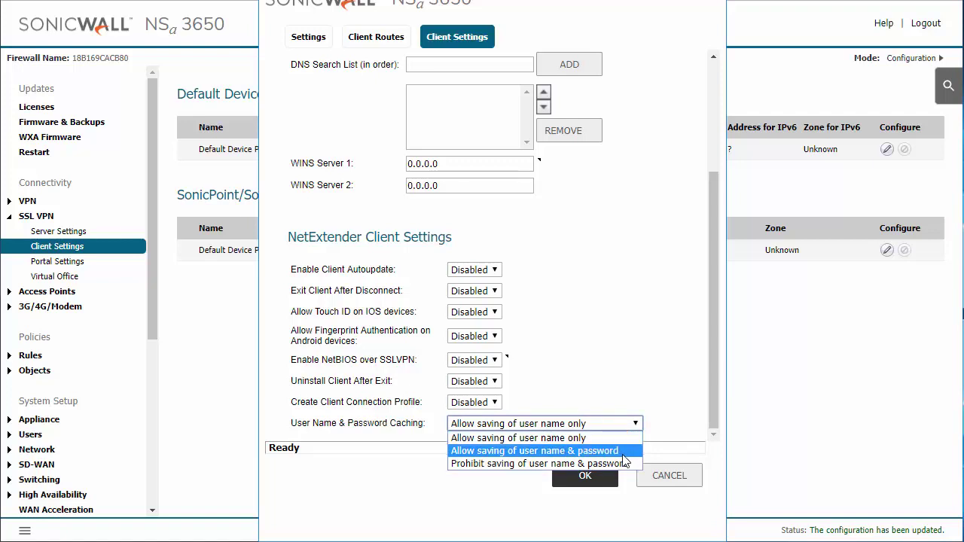
{"action": "left_click", "coordinate": [614, 367]}
{"action": "scroll", "coordinate": [619, 366], "scroll_direction": "up", "scroll_amount": 5}
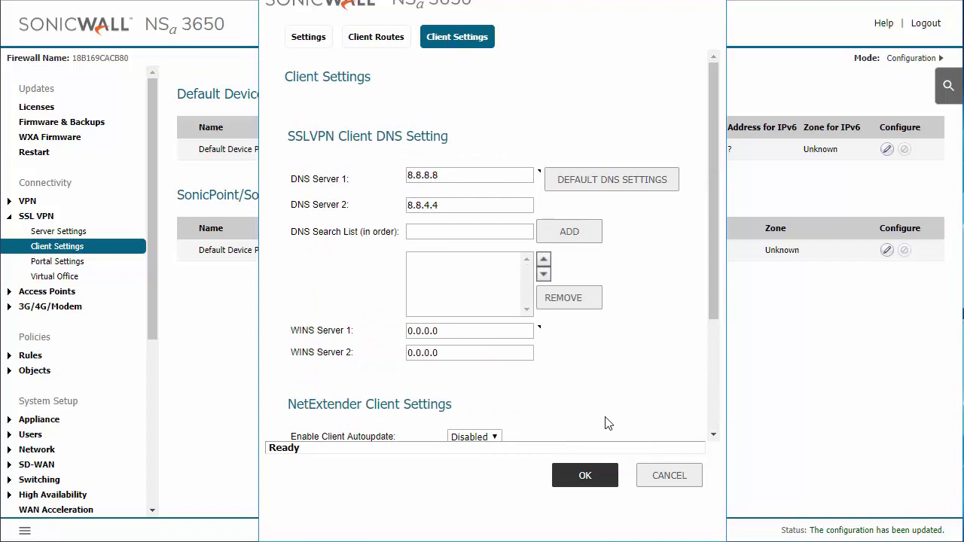
{"action": "left_click", "coordinate": [595, 476]}
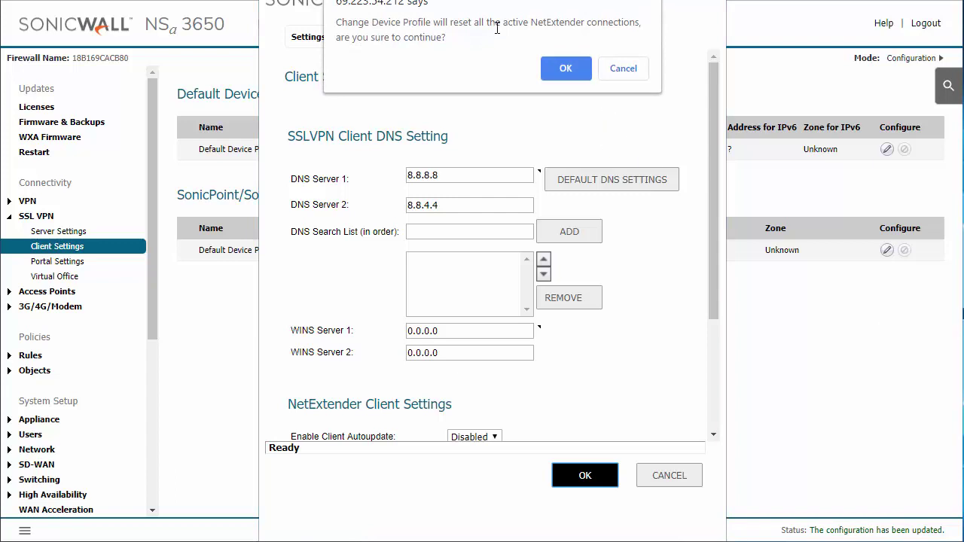
{"action": "left_click", "coordinate": [565, 69]}
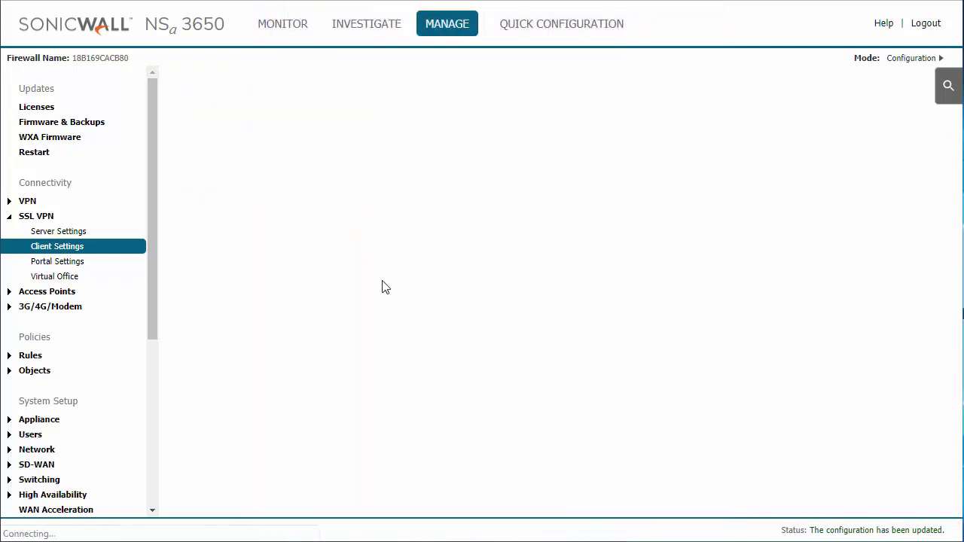
Filter Access Rules from SSLVPN to LAN, showing the SSL VPN NET to X0 Subnet Allow rule
{"action": "left_click", "coordinate": [83, 358]}
{"action": "left_click", "coordinate": [96, 311]}
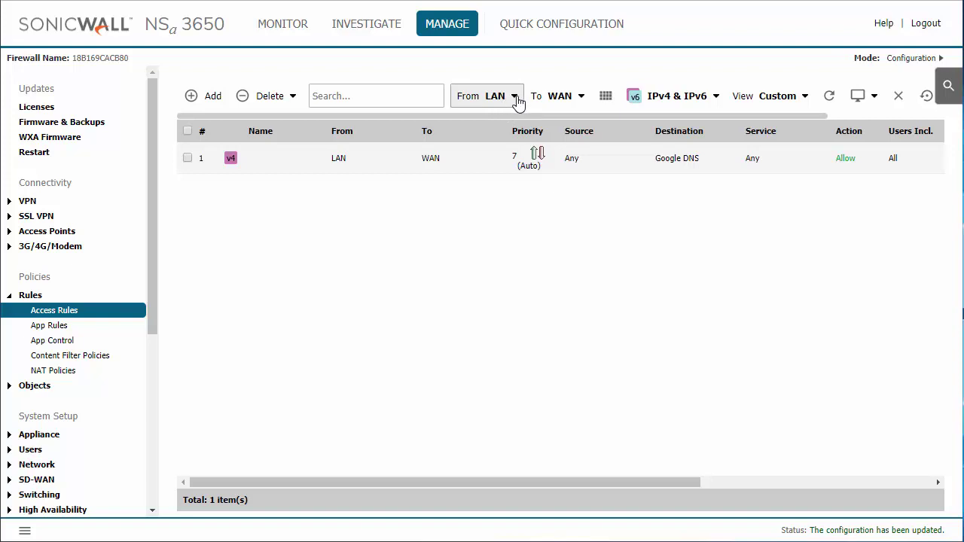
{"action": "left_click", "coordinate": [515, 101]}
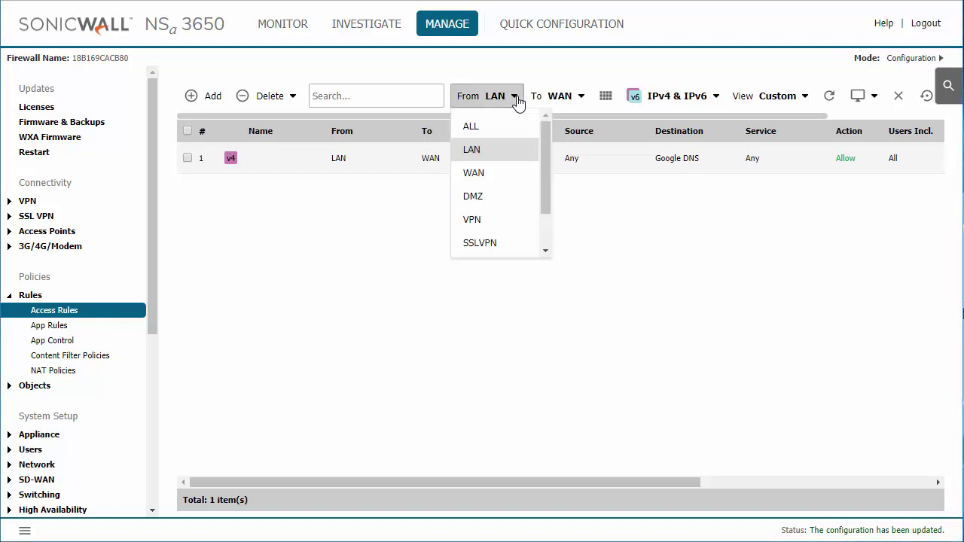
{"action": "scroll", "coordinate": [511, 196], "scroll_direction": "down", "scroll_amount": 1}
{"action": "left_click", "coordinate": [511, 200]}
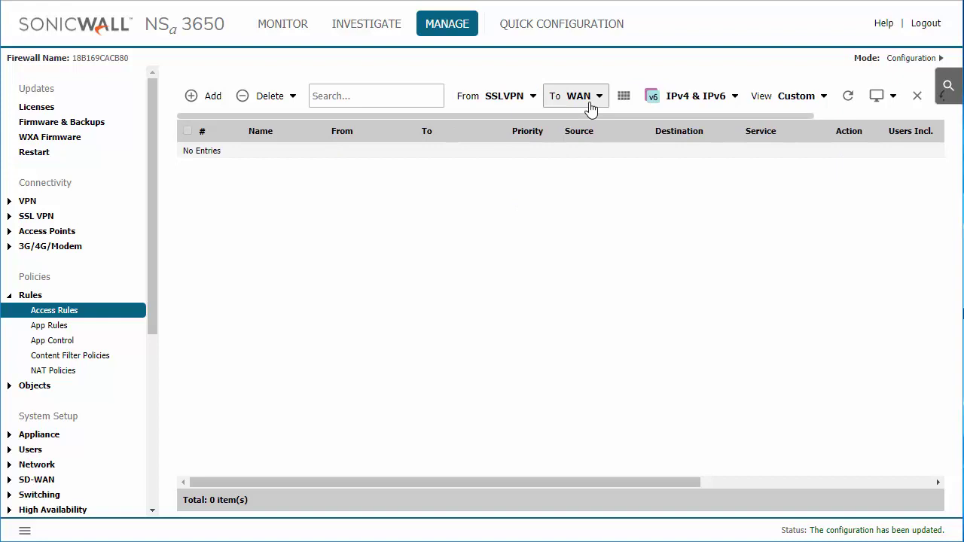
{"action": "left_click", "coordinate": [594, 98]}
{"action": "left_click", "coordinate": [590, 149]}
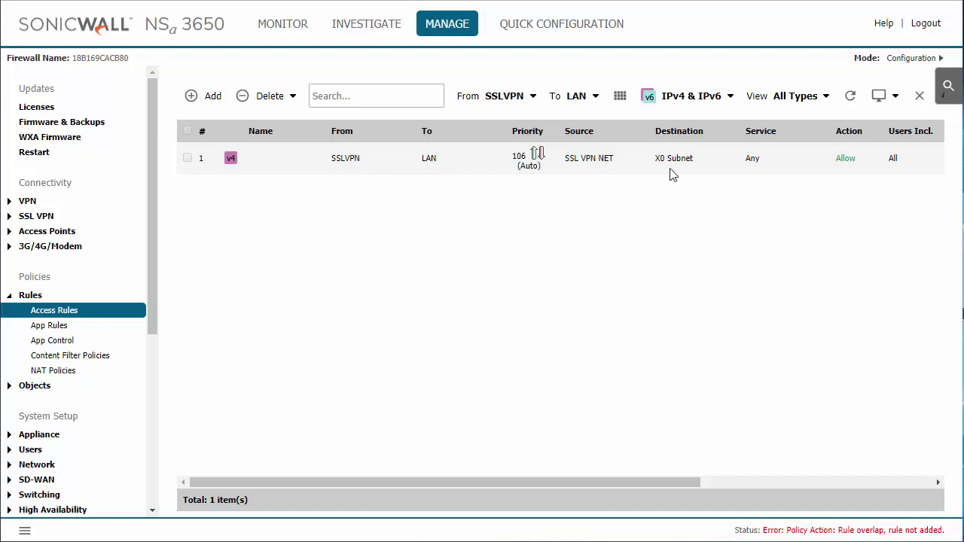
{"action": "mouse_move", "coordinate": [586, 166]}
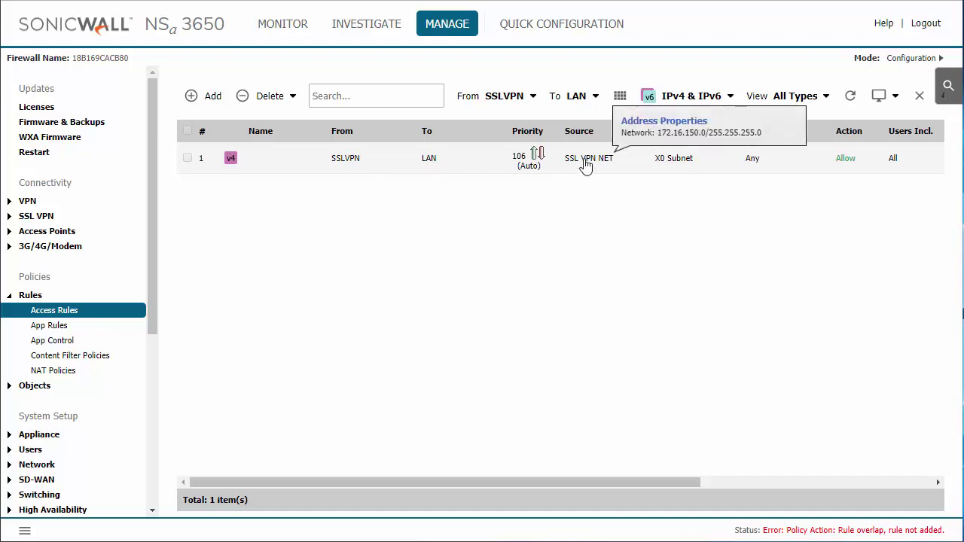